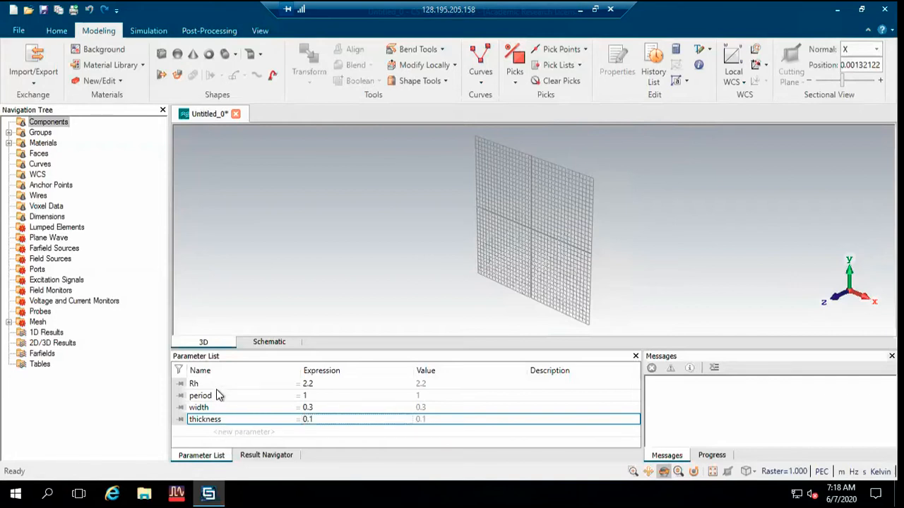
Add a parameter N with the value 10
left_click(223, 431)
type("N")
key("Return")
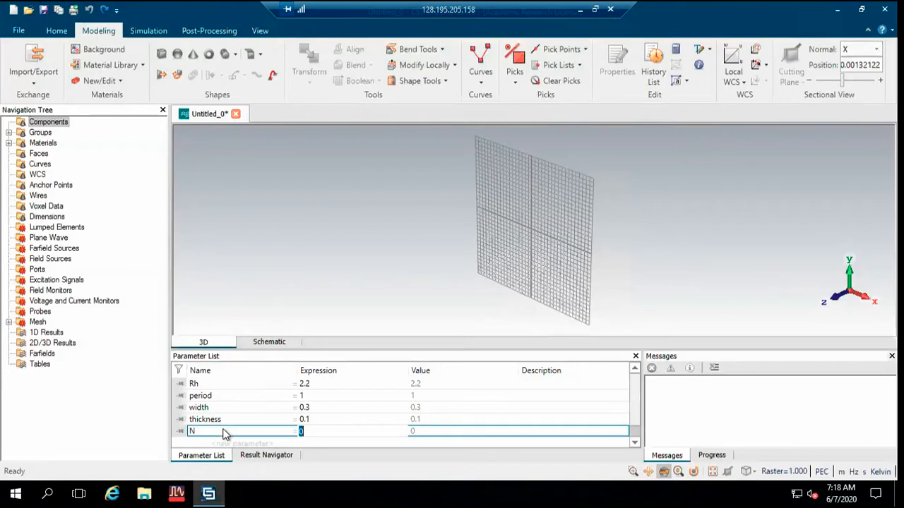
type("10")
key("Return")
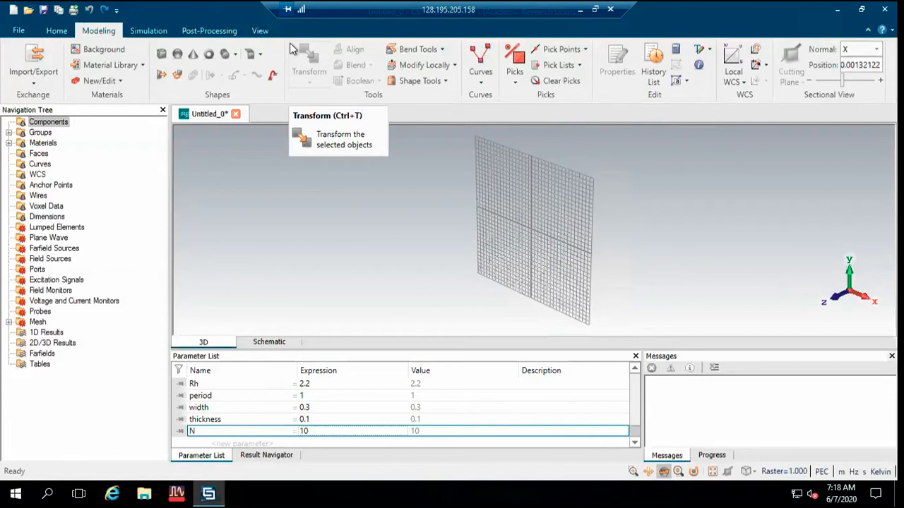
Start a PEC analytical face with u ranging from 0 to N*period and v from 0 to width
left_click(31, 123)
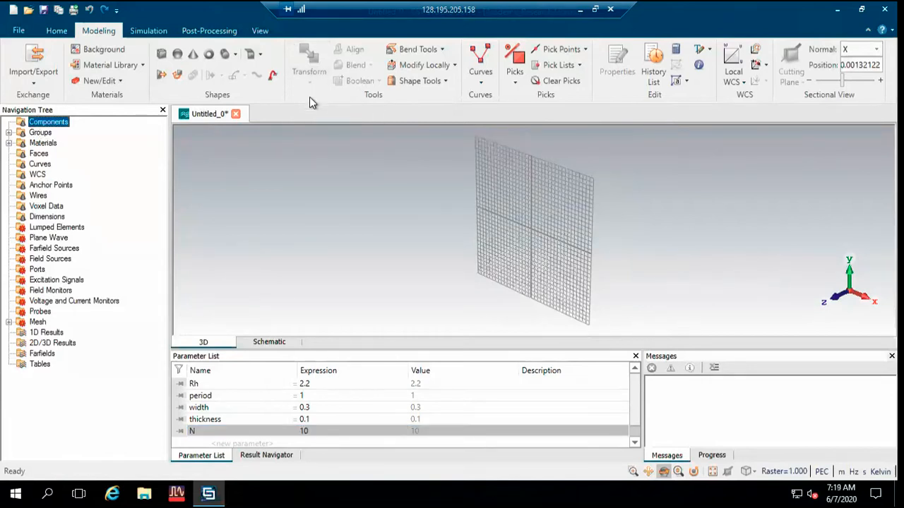
left_click(261, 55)
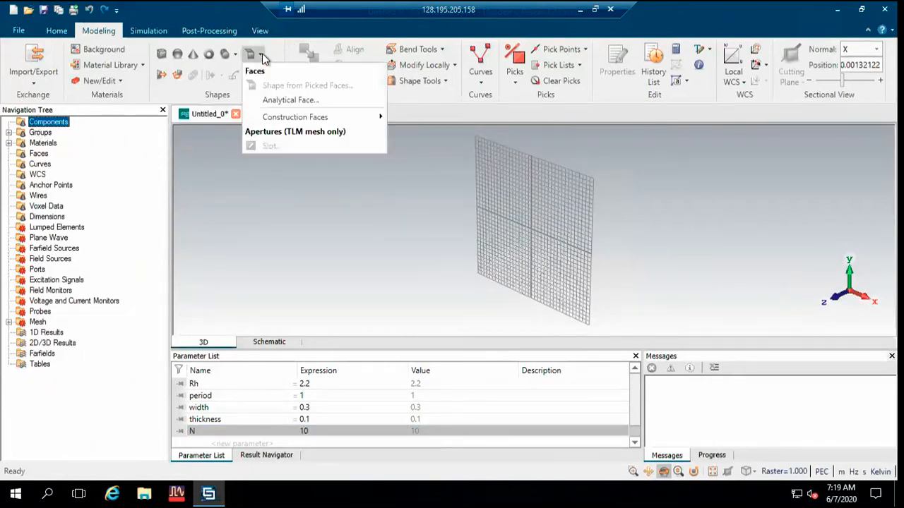
left_click(296, 102)
left_click_drag(782, 31, 723, 40)
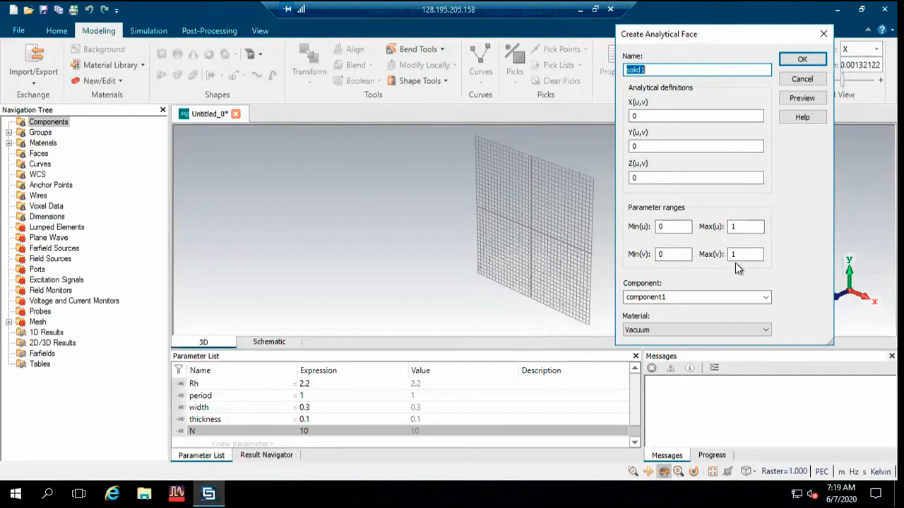
left_click(685, 226)
key("Tab")
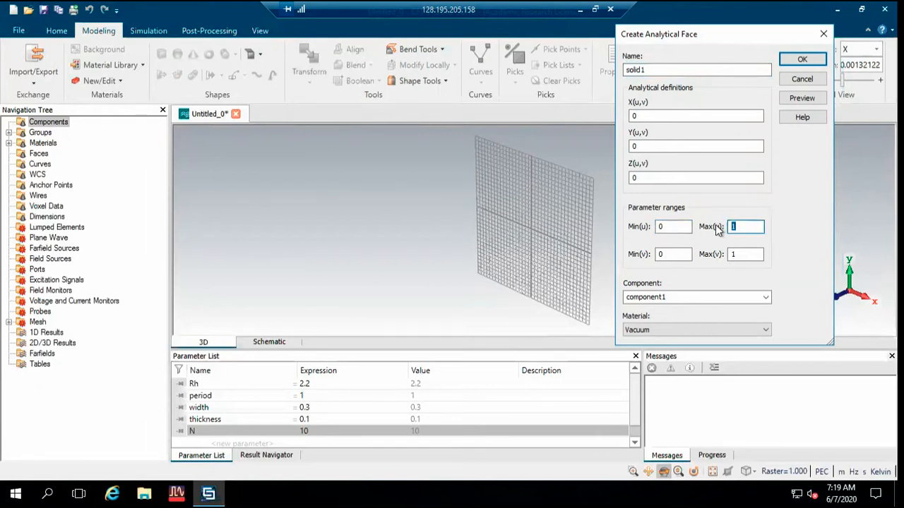
type("N*period")
key("Tab")
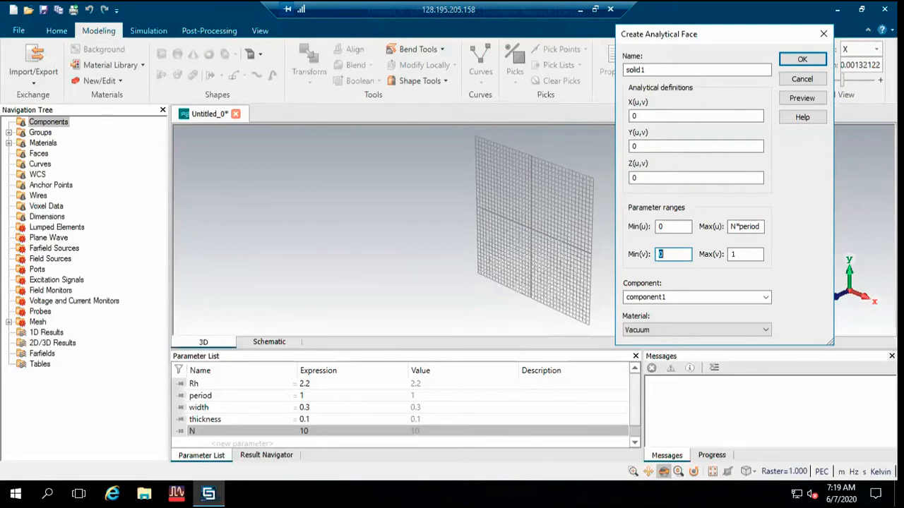
key("Tab")
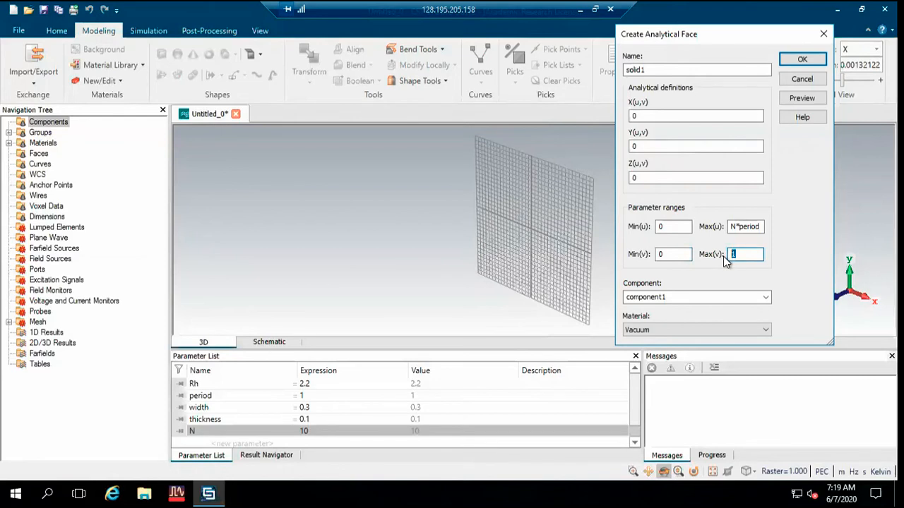
type("width")
left_click(750, 255)
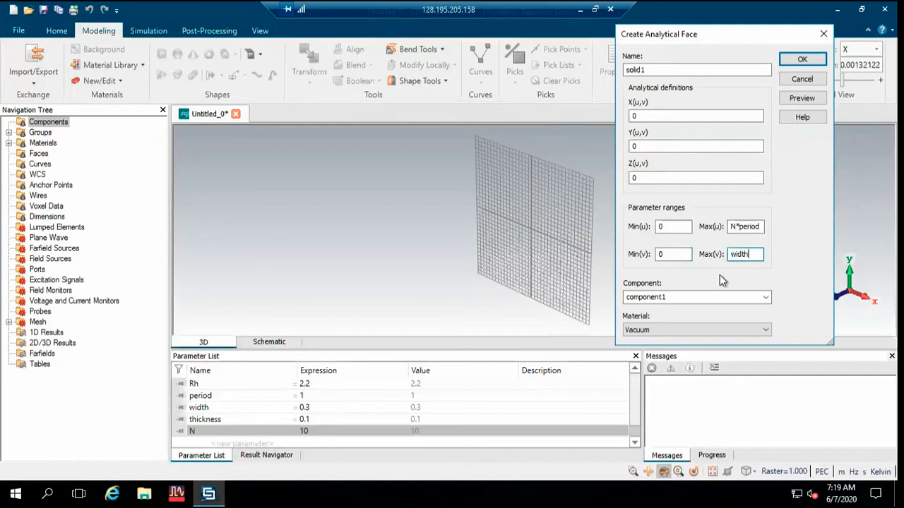
left_click(698, 327)
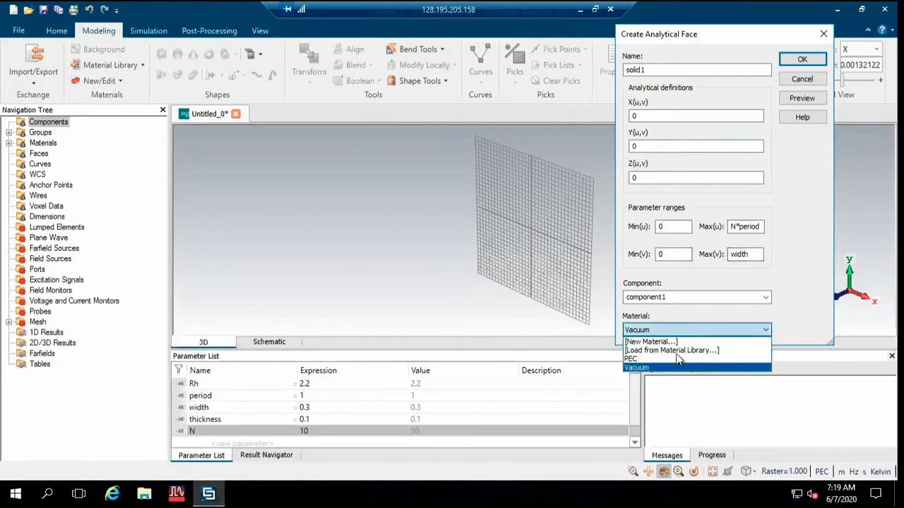
left_click(649, 360)
Define the face's X(u,v) as Rh*cos(2*pi*u/period)
double_click(654, 115)
type("Rh*cos(2*pi*")
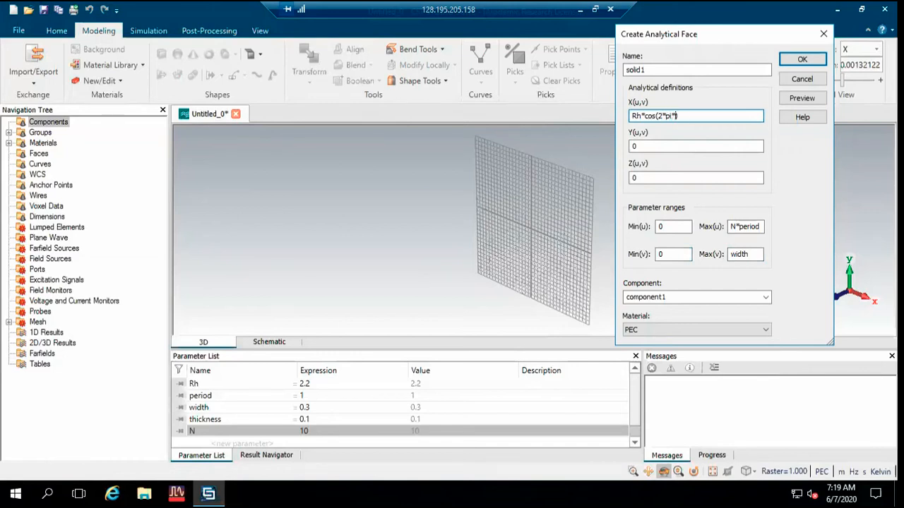
type("u/period")
Define the face's Y(u,v) as Rh*sin(2*pi*u/period), reusing the X(u,v) expression with cos replaced by sin
key("ctrl+a")
key("ctrl+c")
key("Tab")
key("ctrl+v")
key("Left")
key("Left")
key("Left")
key("Left")
key("Left")
key("Left")
key("Left")
key("Left")
key("Left")
key("Left")
key("Left")
key("Left")
key("Left")
key("Left")
key("Left")
key("Left")
key("Left")
key("shift+Right")
key("shift+Right")
key("shift+Right")
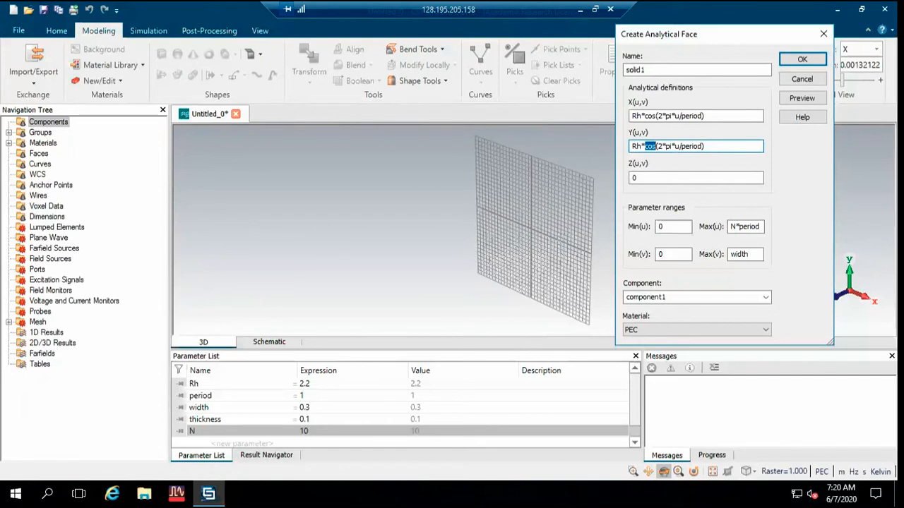
type("sin")
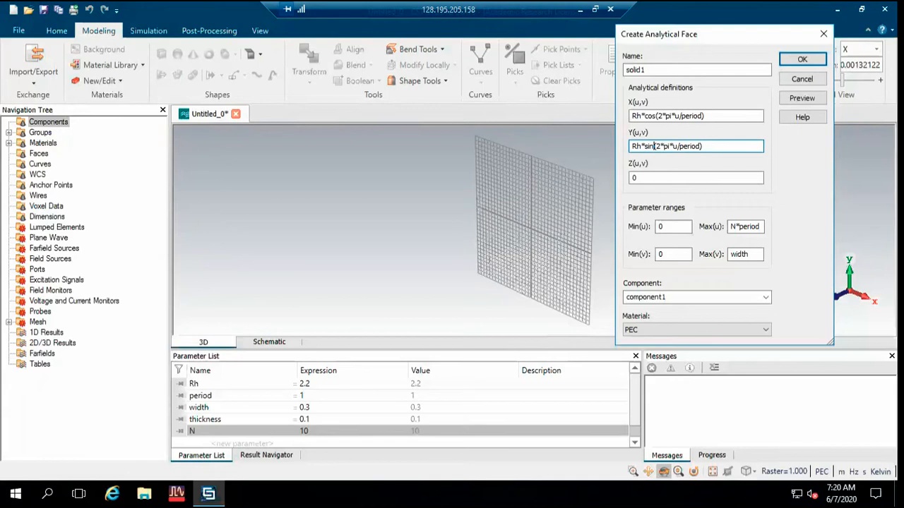
Define the face's Z(u,v) as u+v, preview the helix and create it
key("Tab")
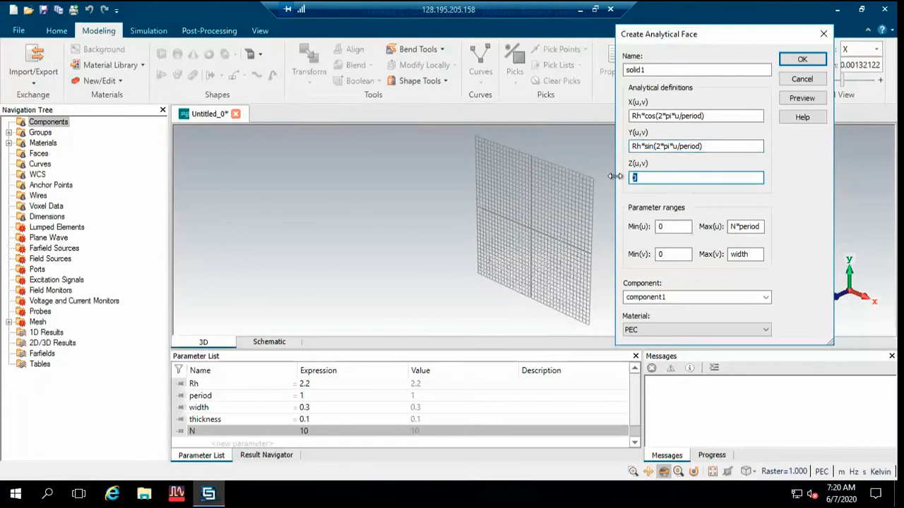
type("u+v")
left_click(802, 59)
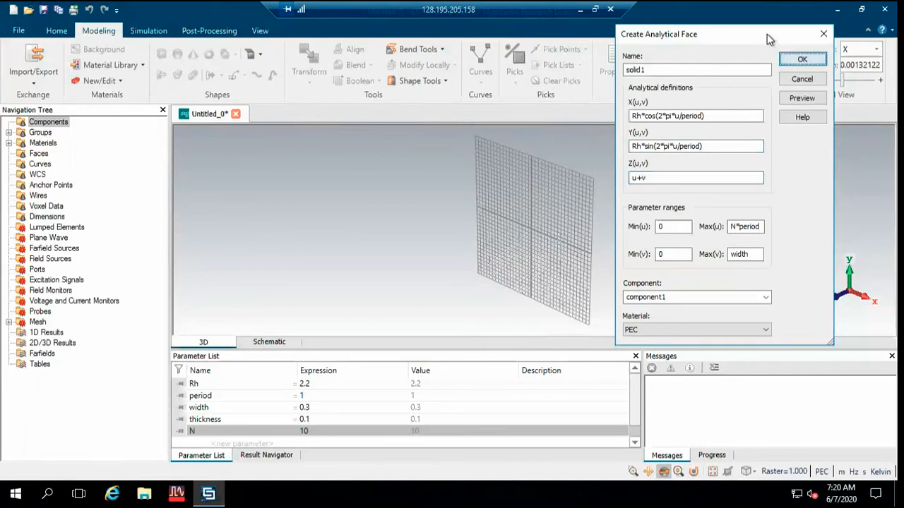
left_click_drag(765, 35, 769, 129)
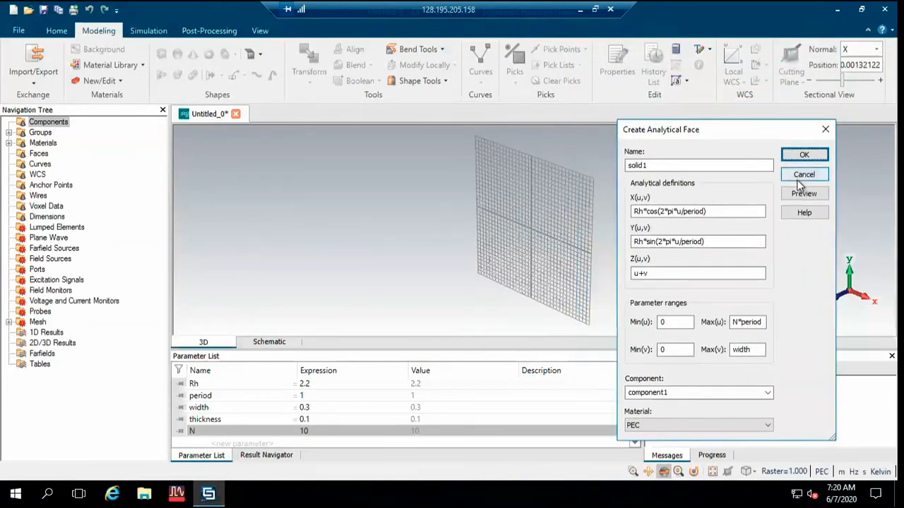
left_click(802, 194)
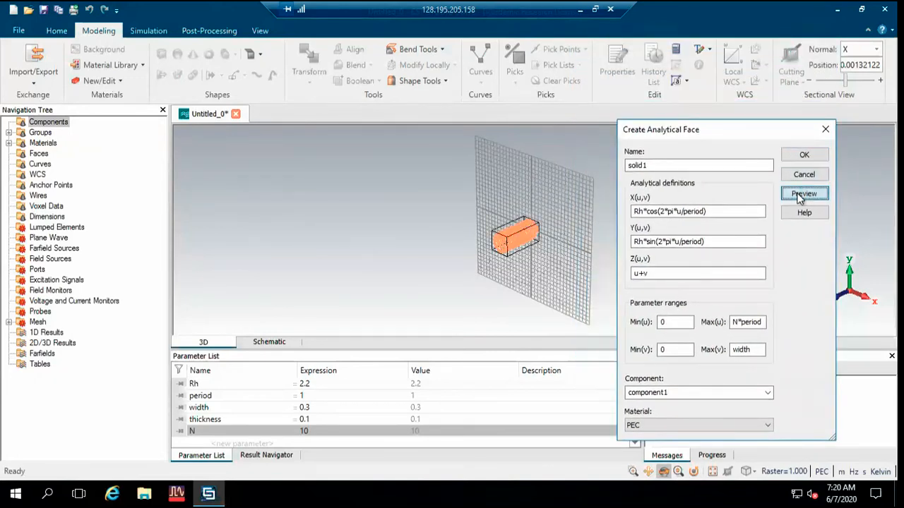
left_click(805, 155)
scroll(513, 236, "up", 3)
scroll(512, 236, "down", 3)
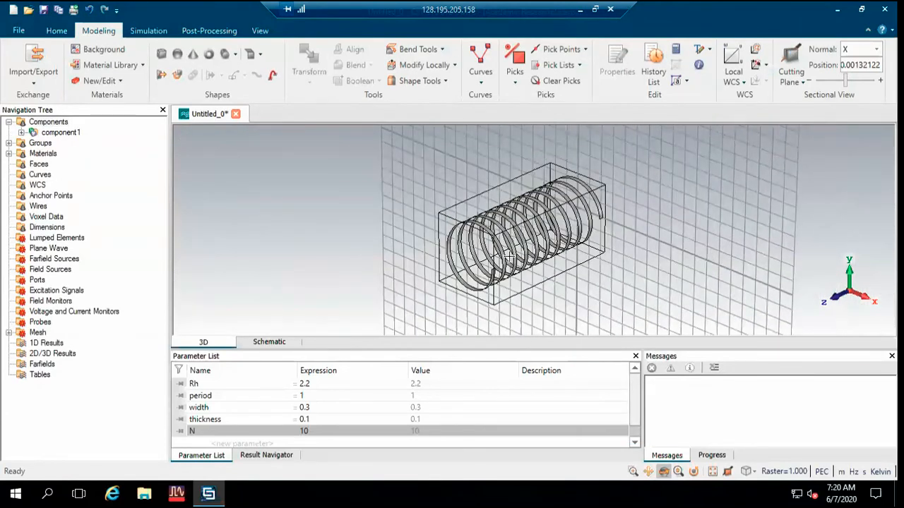
scroll(542, 236, "up", 3)
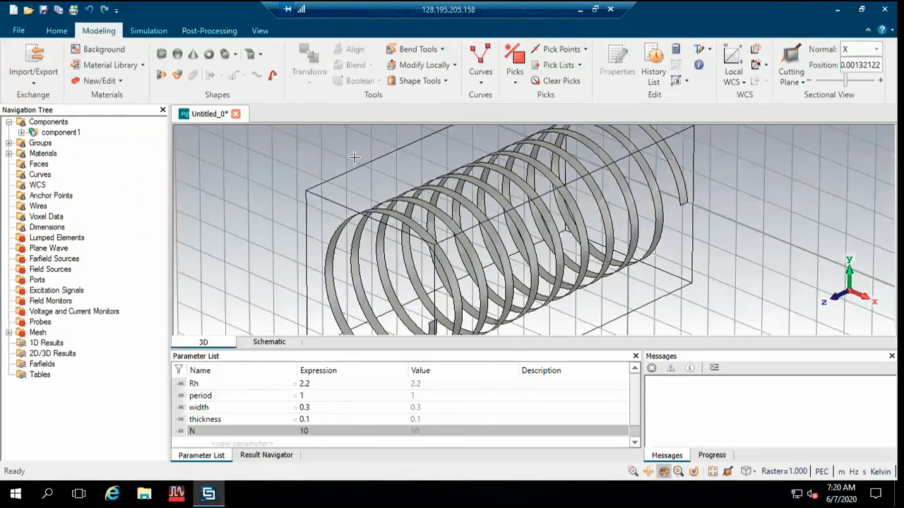
left_click(257, 54)
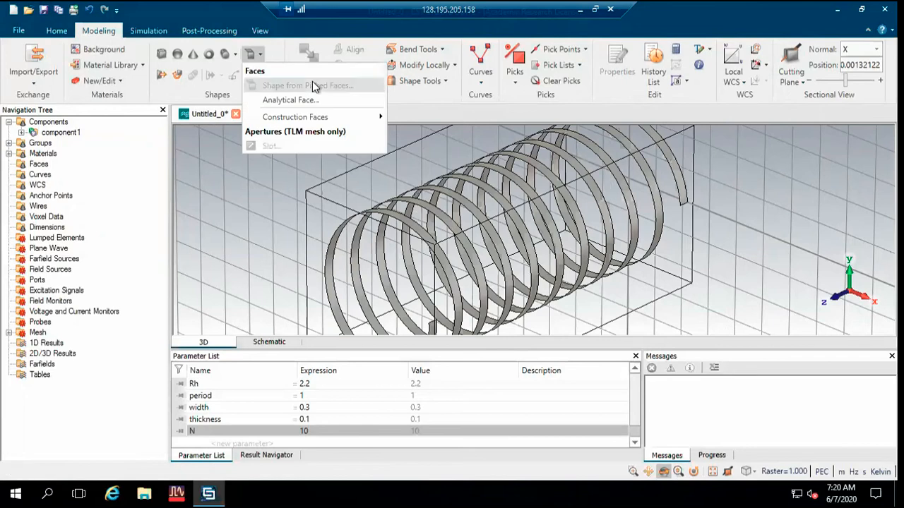
left_click(284, 51)
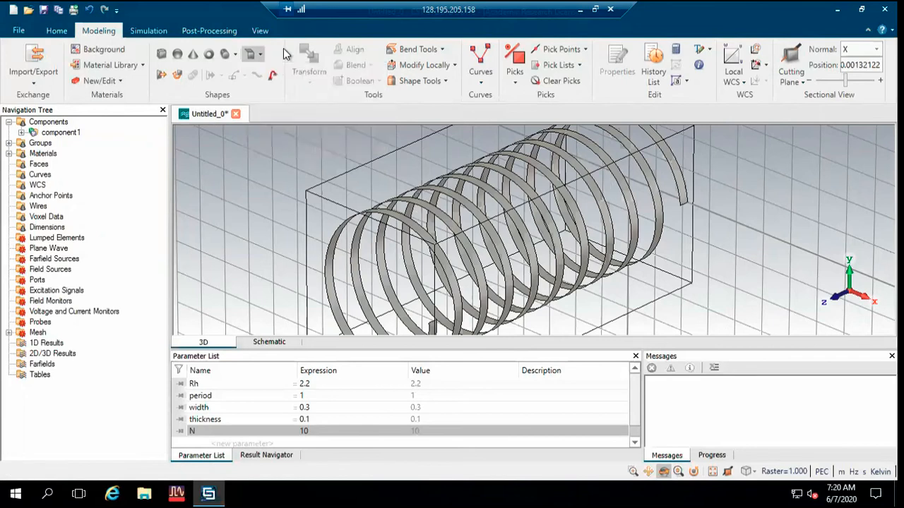
left_click(441, 80)
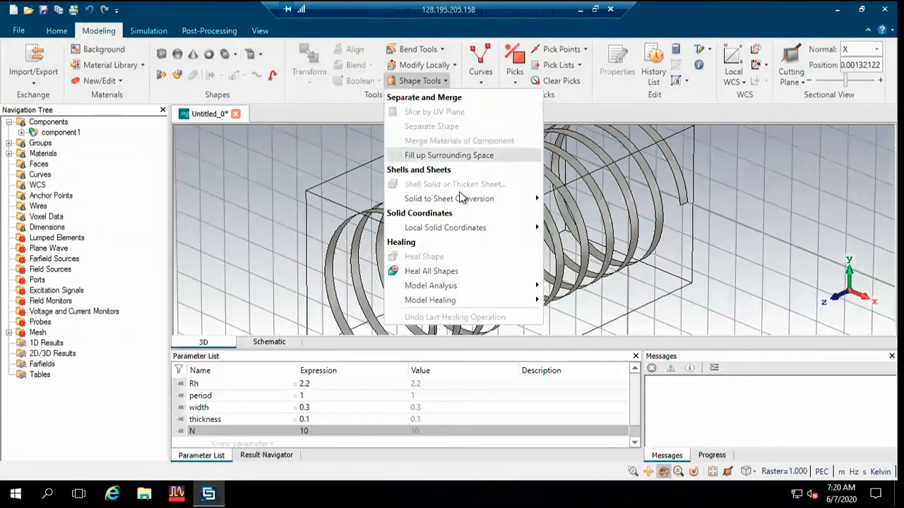
mouse_move(459, 200)
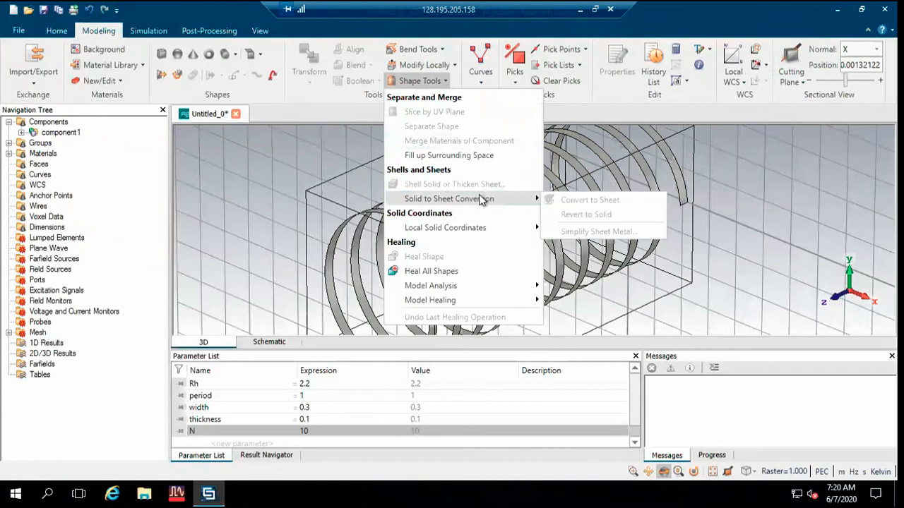
Thicken the helical sheet solid1 in component1 to the outside, using the thickness parameter as its thickness
left_click(22, 133)
left_click(22, 133)
left_click(65, 143)
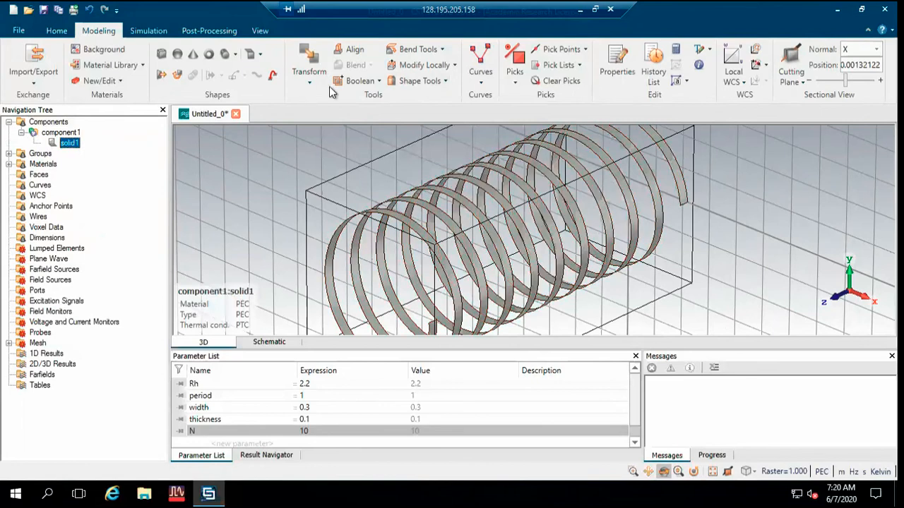
left_click(443, 81)
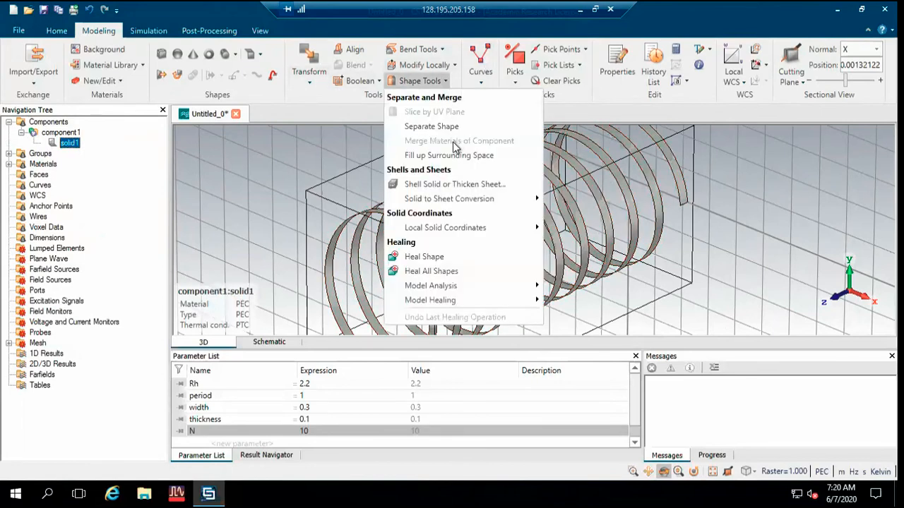
left_click(444, 185)
left_click_drag(819, 23, 790, 138)
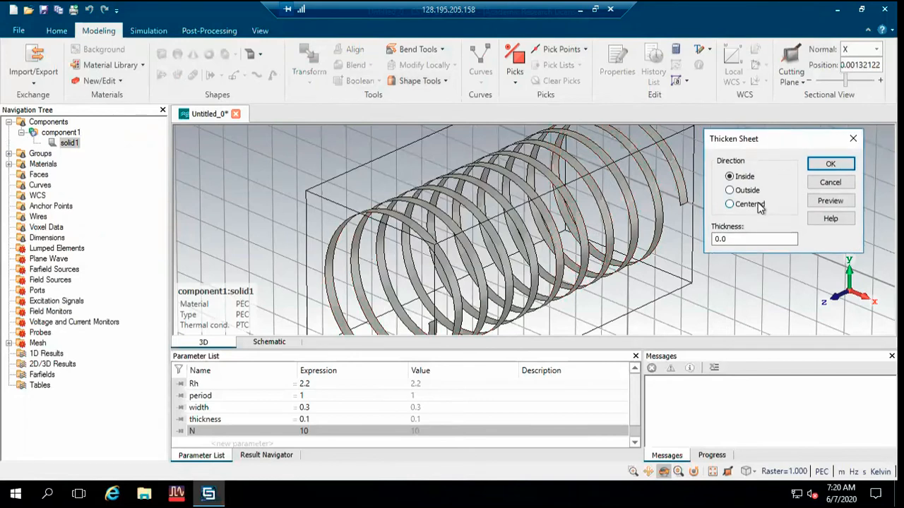
left_click(748, 191)
left_click(751, 240)
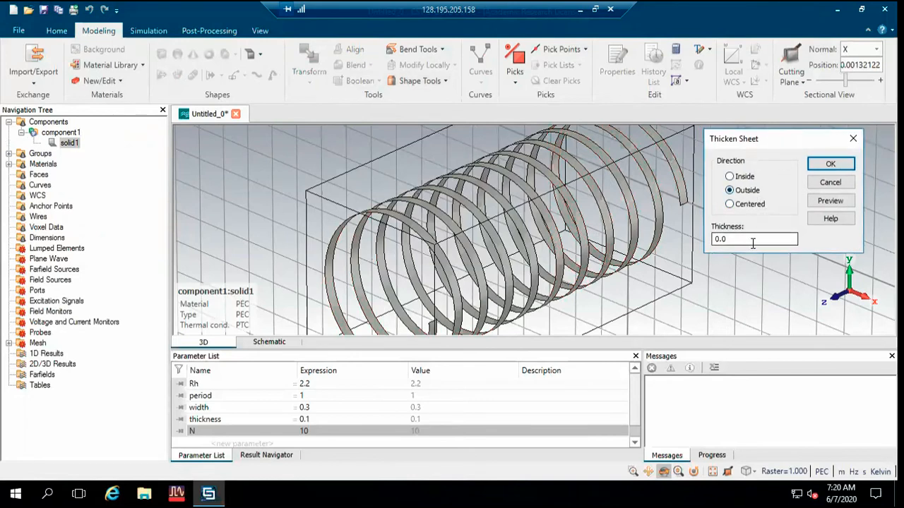
left_click_drag(684, 240, 678, 241)
type("thickness")
left_click(872, 182)
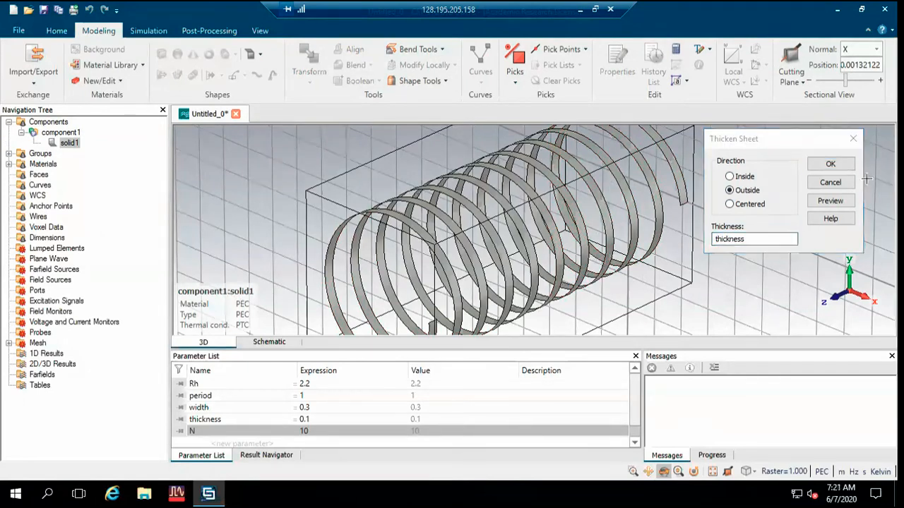
left_click(826, 164)
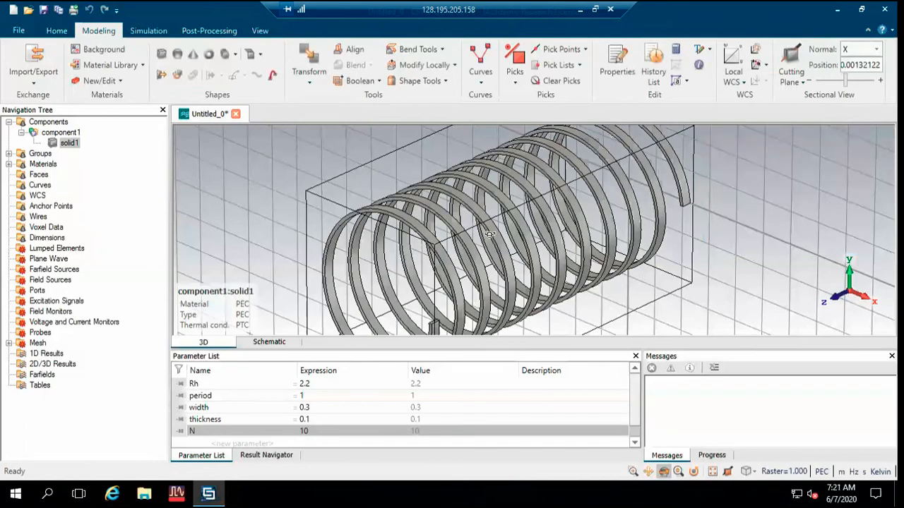
Set the thickness parameter to 2 and update the helix model
scroll(486, 235, "up", 5)
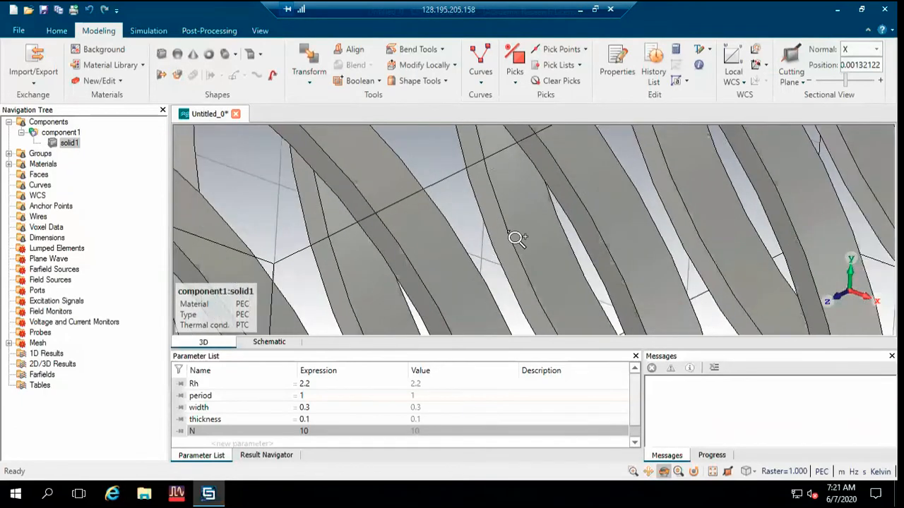
scroll(517, 238, "down", 5)
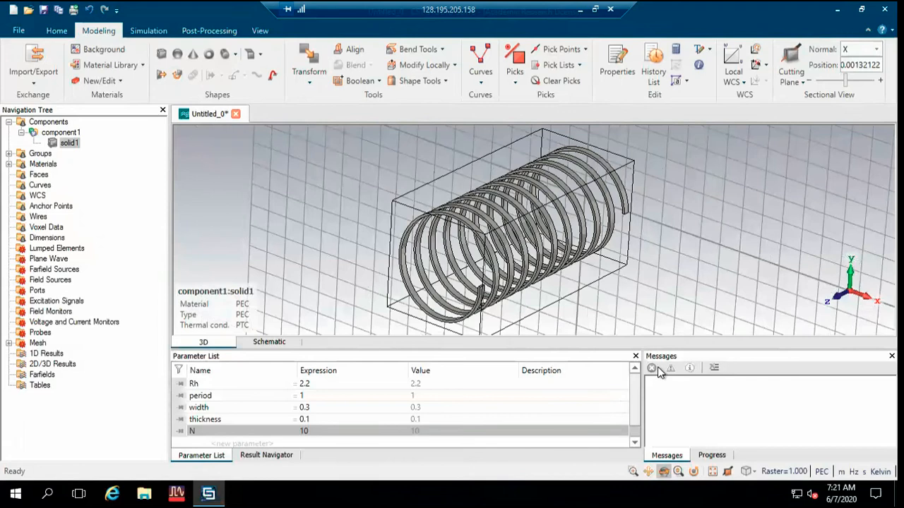
left_click(634, 408)
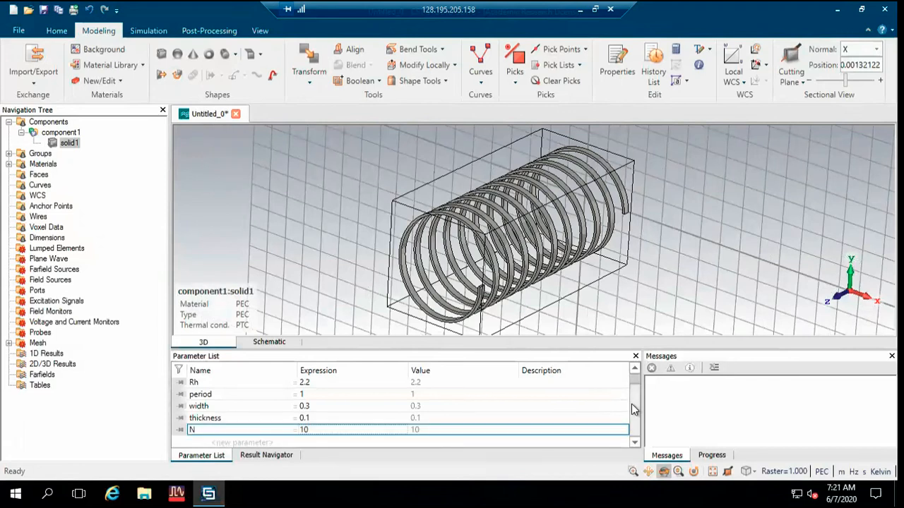
left_click(347, 417)
left_click(348, 416)
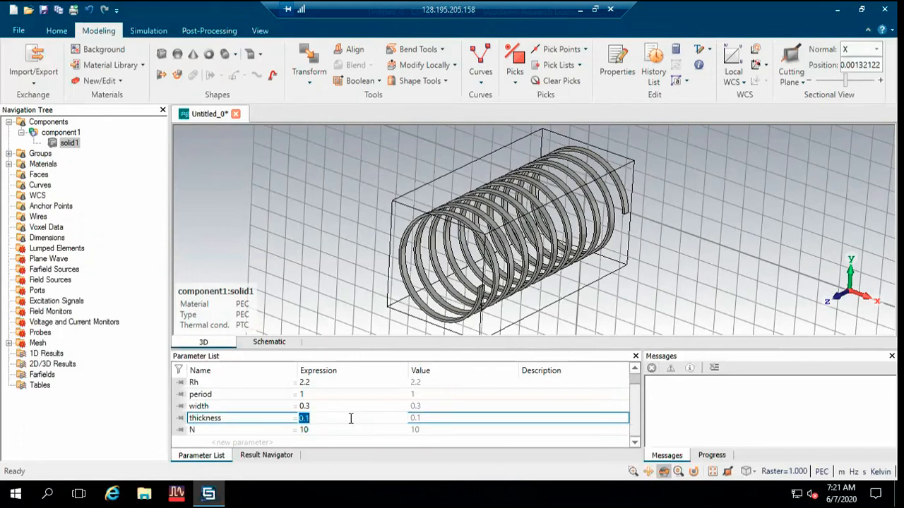
type("3")
key("Return")
key("F7")
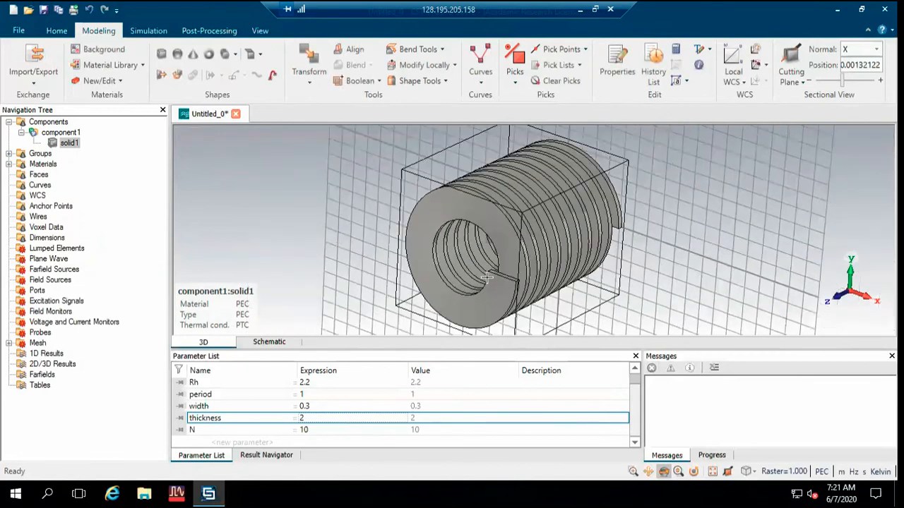
scroll(487, 278, "up", 4)
left_click_drag(473, 264, 425, 240)
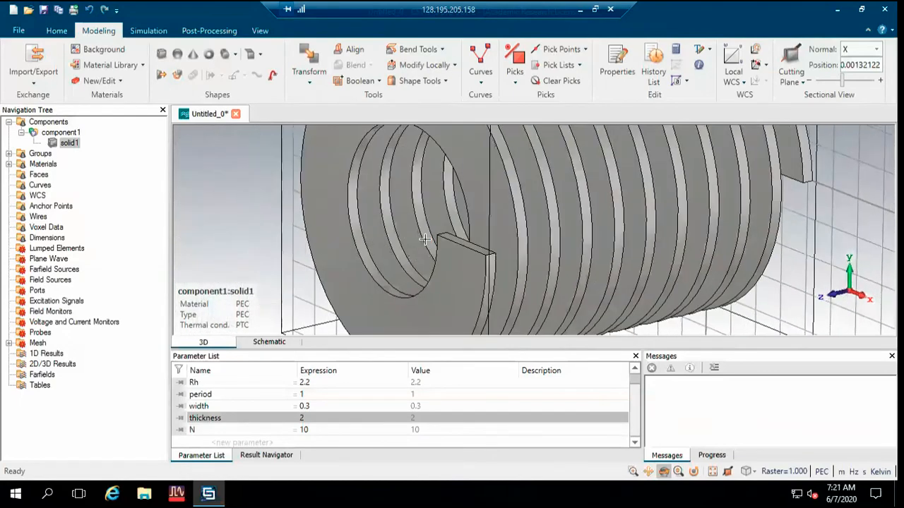
scroll(424, 240, "up", 5)
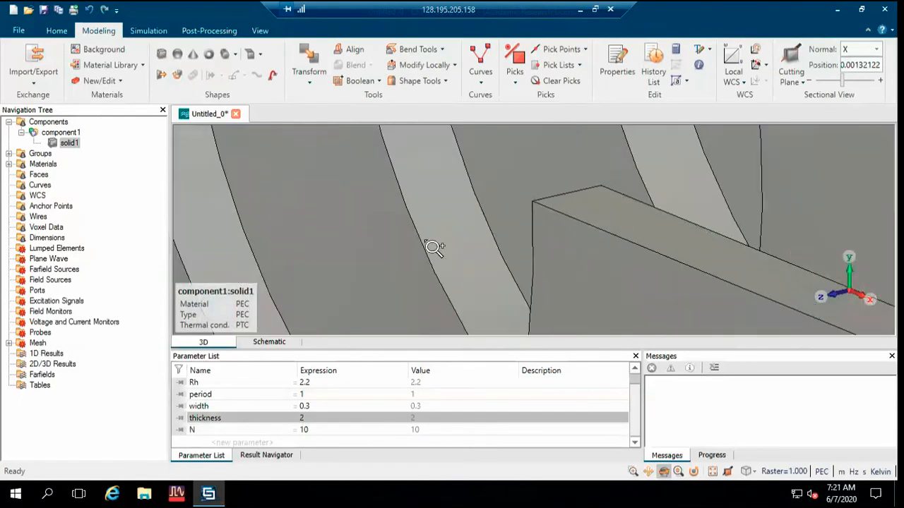
scroll(433, 247, "down", 5)
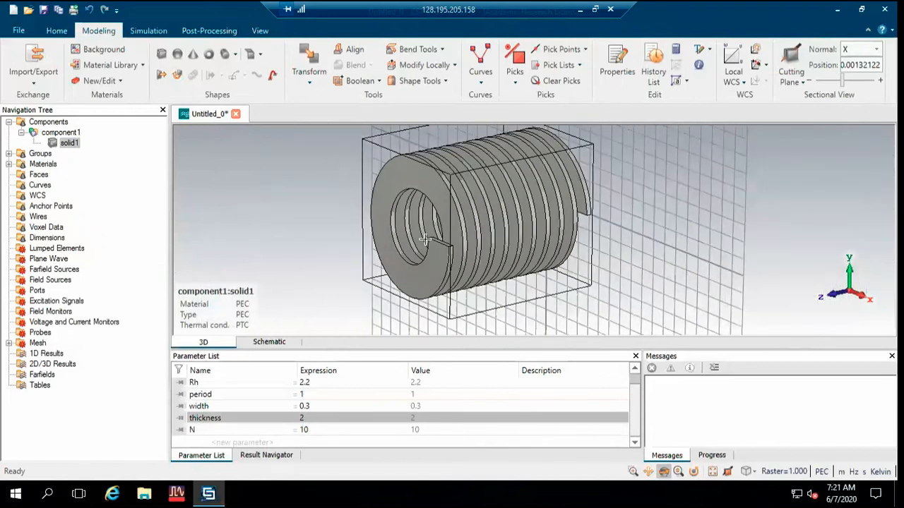